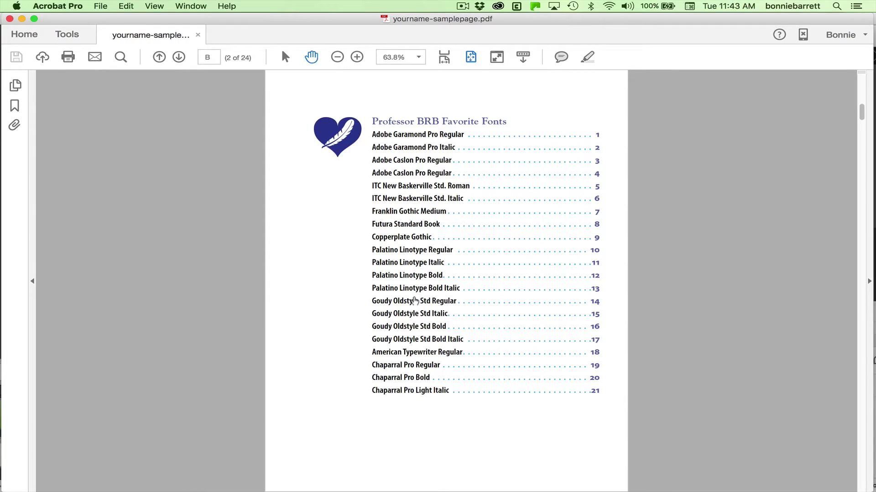
Test the contents-page links to the Palatino Linotype Italic and Adobe Caslon Pro Regular pages.
{"action": "left_click", "coordinate": [413, 264]}
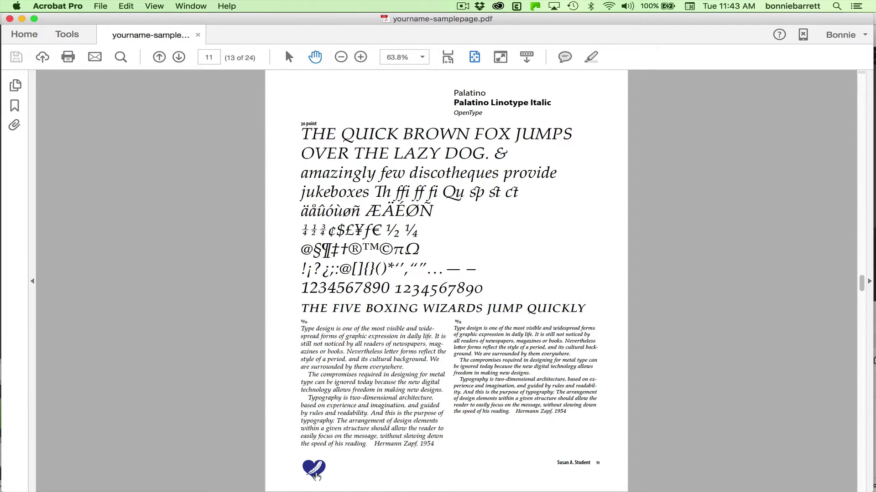
{"action": "left_click", "coordinate": [316, 472]}
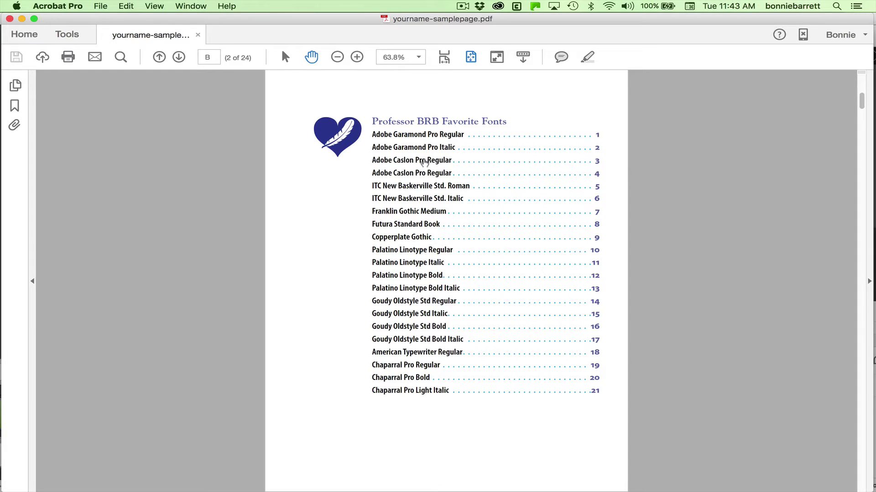
{"action": "left_click", "coordinate": [423, 162]}
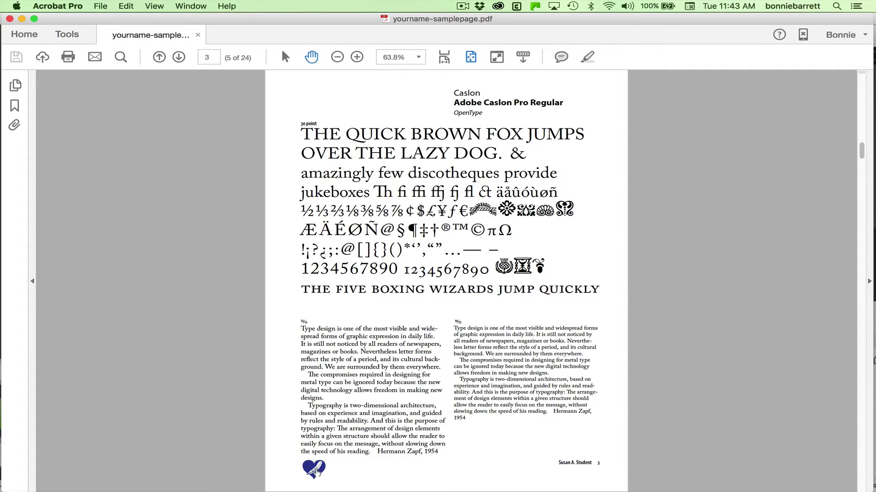
{"action": "left_click", "coordinate": [313, 468]}
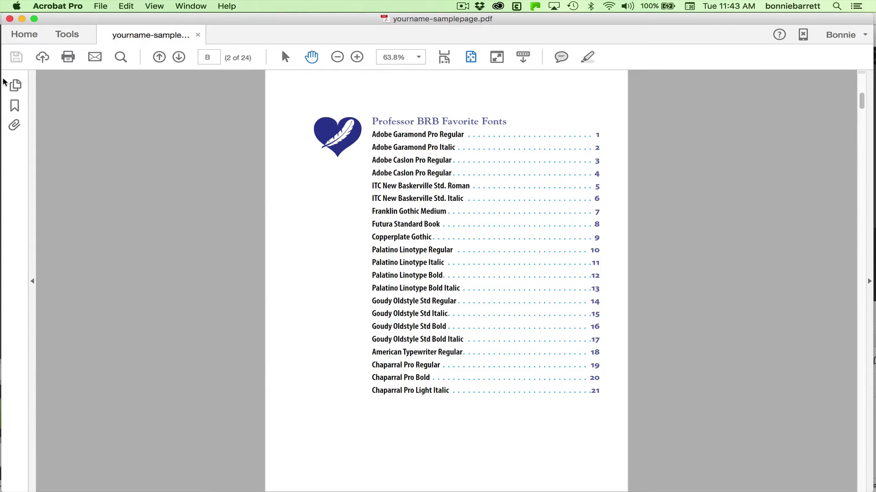
Test the Futura, Palatino Linotype and Goudy Oldstyle bookmarks, ending on Goudy Oldstyle Std Italic.
{"action": "left_click", "coordinate": [15, 106]}
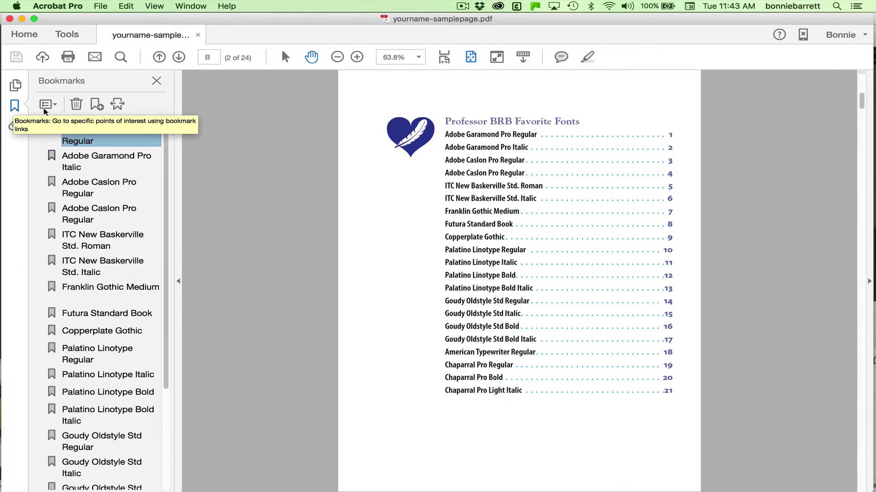
{"action": "left_click", "coordinate": [110, 313]}
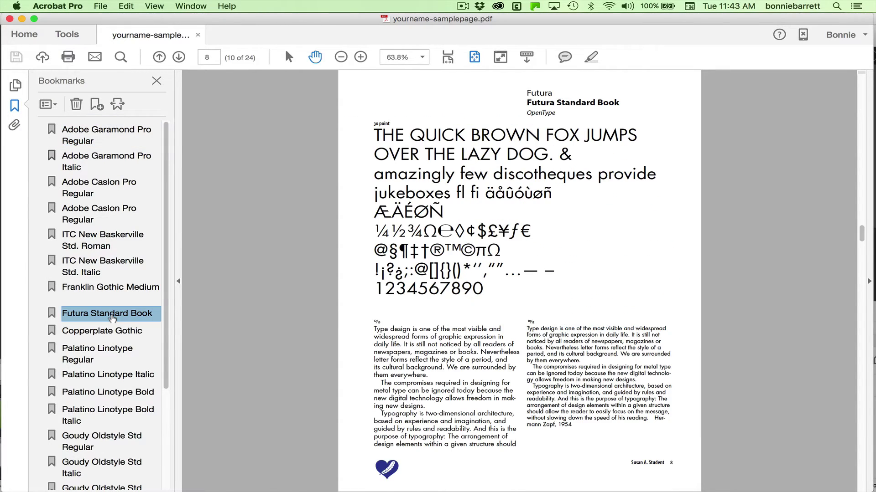
{"action": "left_click", "coordinate": [101, 374]}
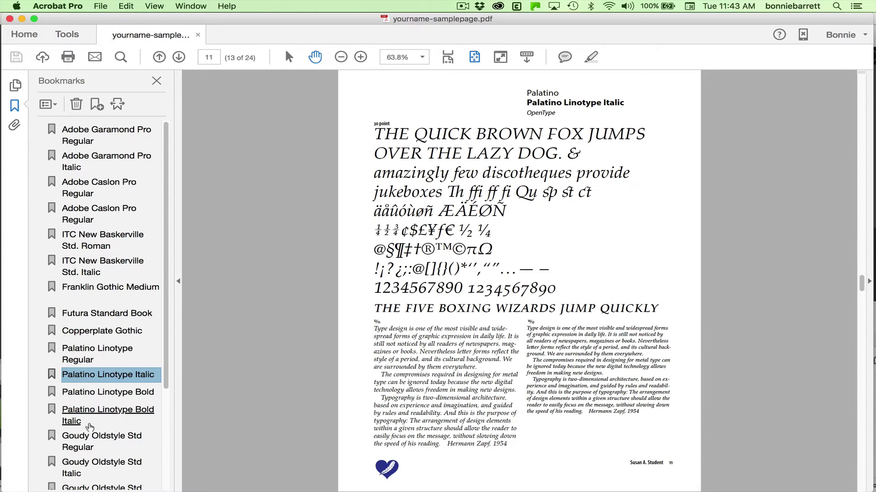
{"action": "left_click", "coordinate": [94, 416]}
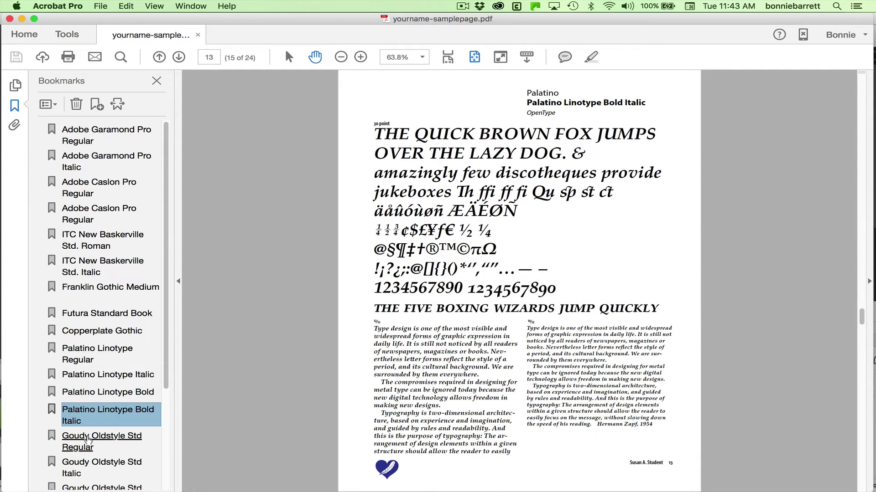
{"action": "left_click", "coordinate": [86, 439]}
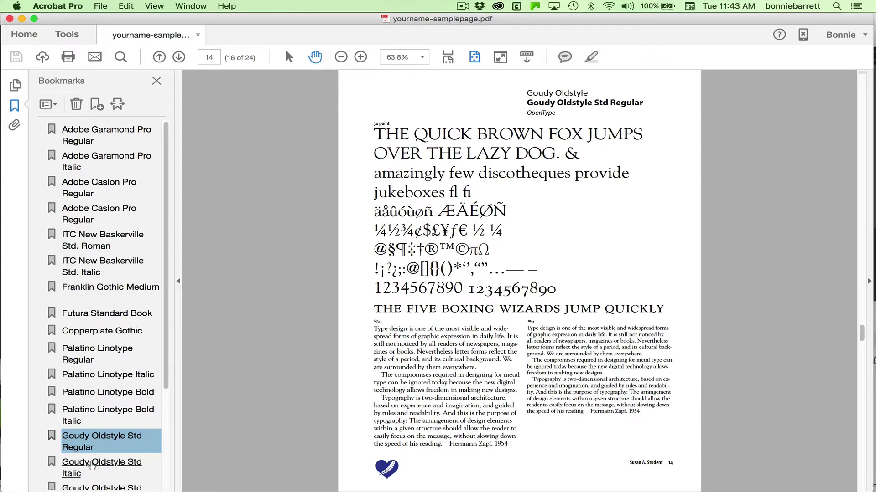
{"action": "left_click", "coordinate": [93, 465]}
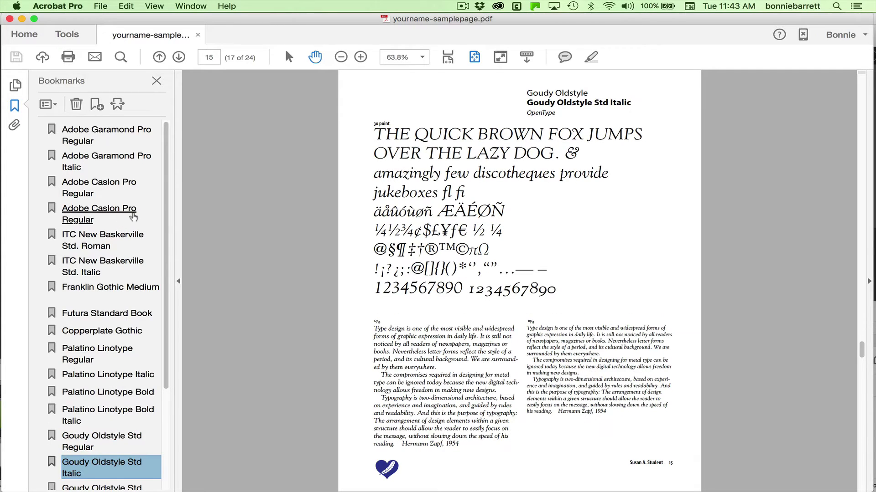
{"action": "scroll", "coordinate": [106, 362], "scroll_direction": "down", "scroll_amount": 5}
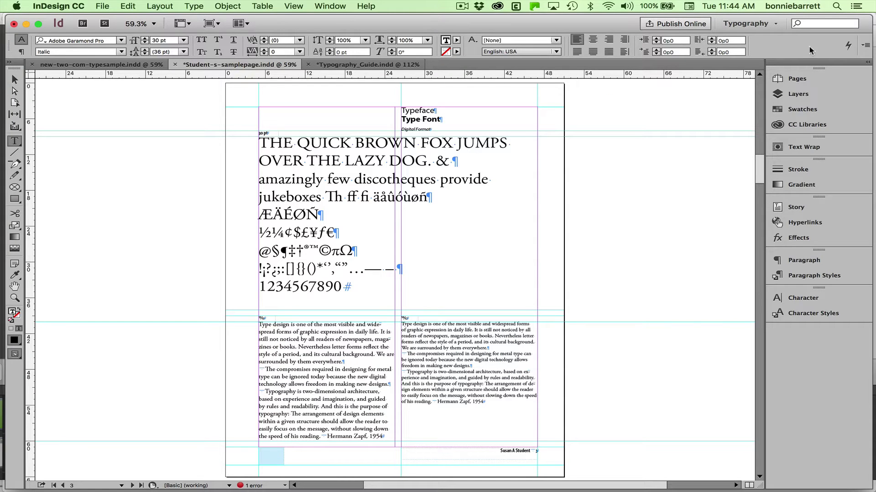
Insert 1 page at the start of the document with Master [None].
{"action": "left_click", "coordinate": [797, 78]}
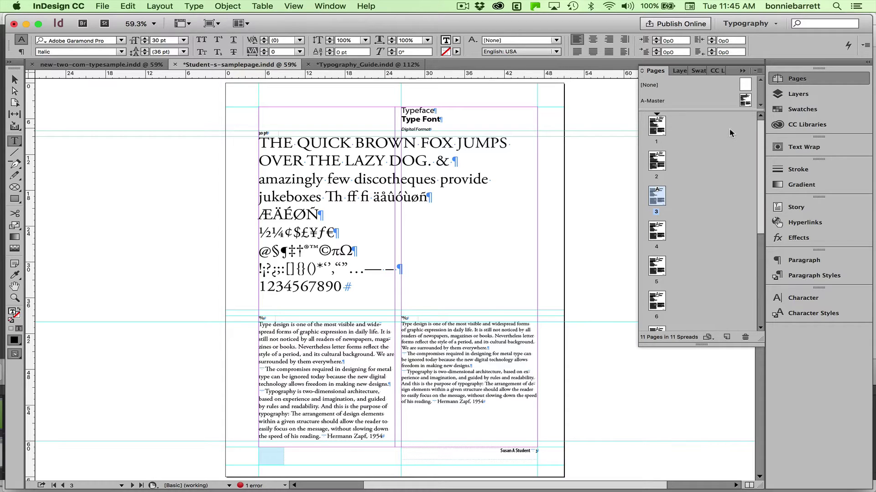
{"action": "left_click", "coordinate": [659, 129]}
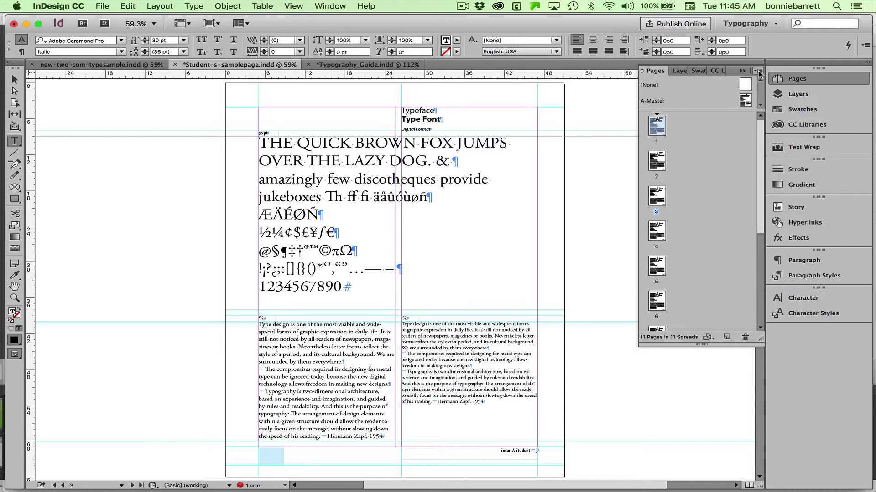
{"action": "left_click", "coordinate": [759, 73]}
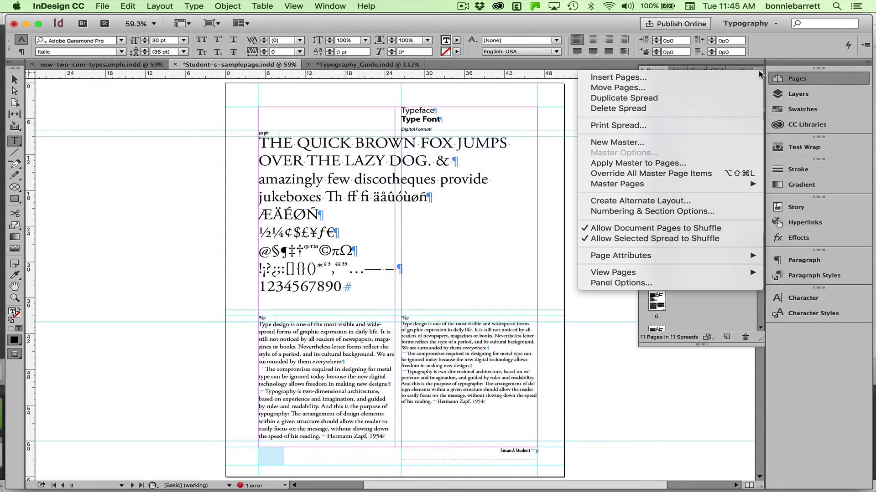
{"action": "left_click", "coordinate": [661, 76]}
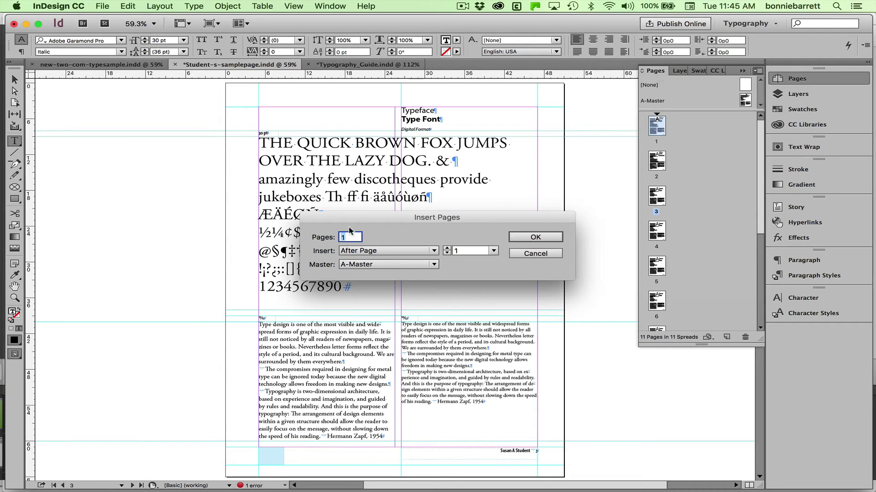
{"action": "left_click", "coordinate": [367, 252]}
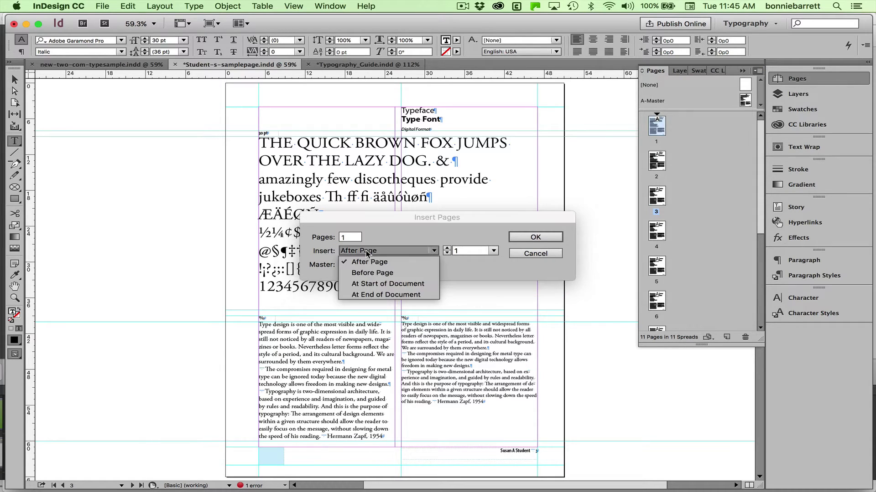
{"action": "left_click", "coordinate": [372, 284]}
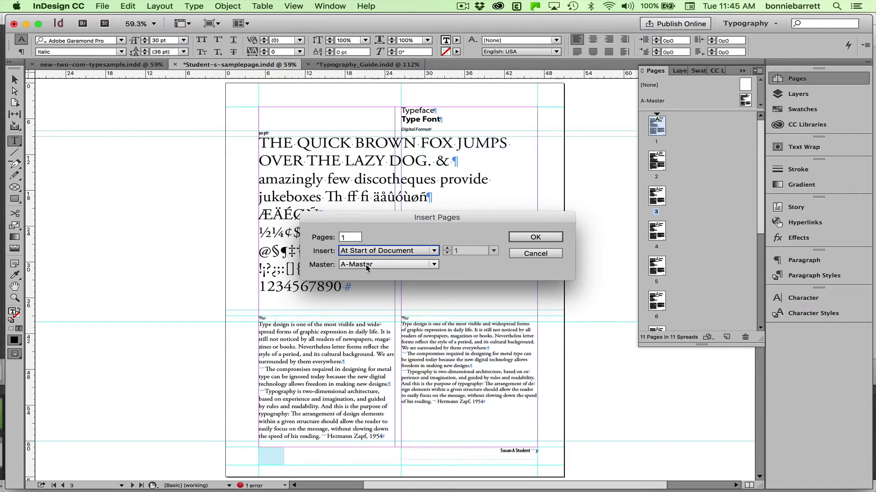
{"action": "left_click", "coordinate": [366, 265]}
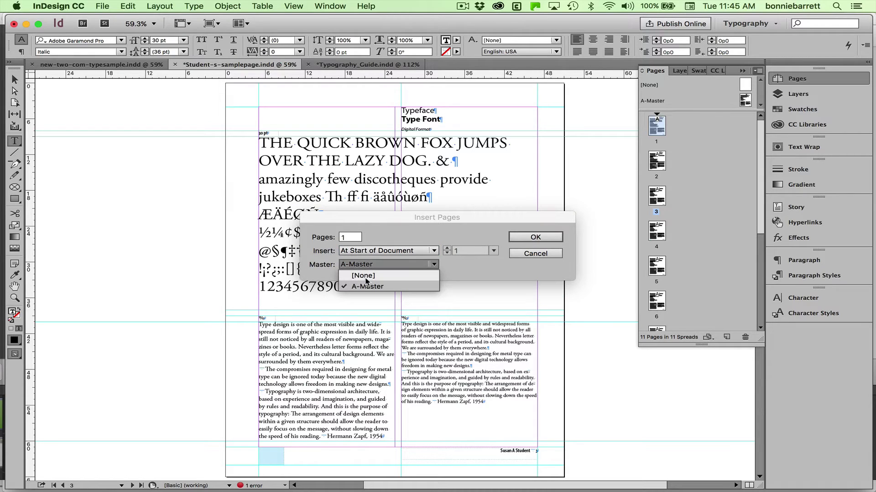
{"action": "left_click", "coordinate": [366, 280]}
{"action": "left_click", "coordinate": [536, 238]}
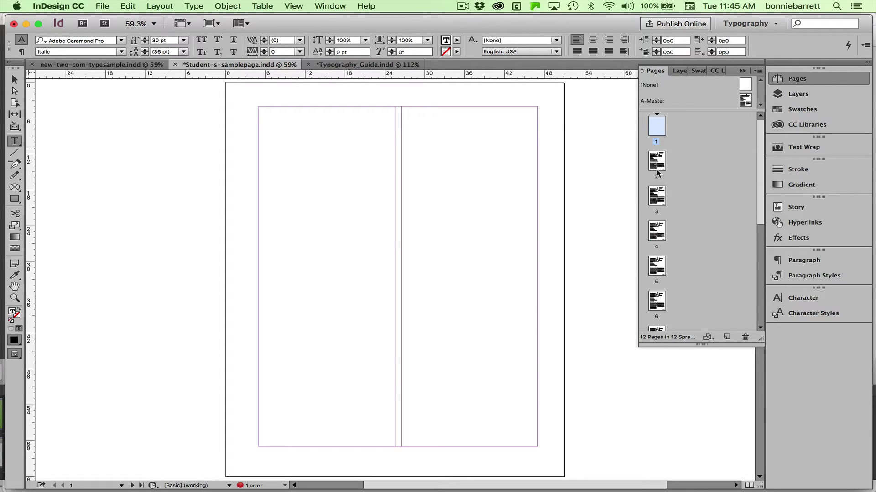
Open the Pages panel flyout menu to reach Numbering & Section Options.
{"action": "left_click", "coordinate": [758, 72]}
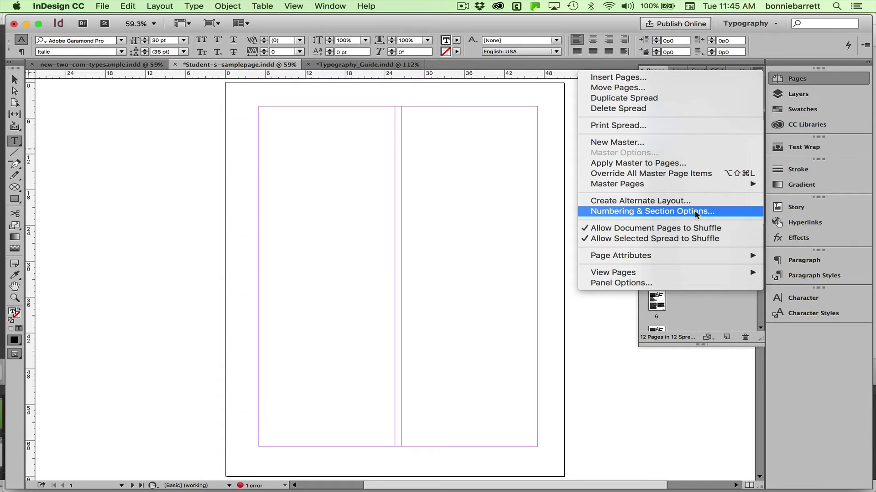
Set the page numbering style to A, B, C, D… in Numbering & Section Options.
{"action": "left_click", "coordinate": [652, 212]}
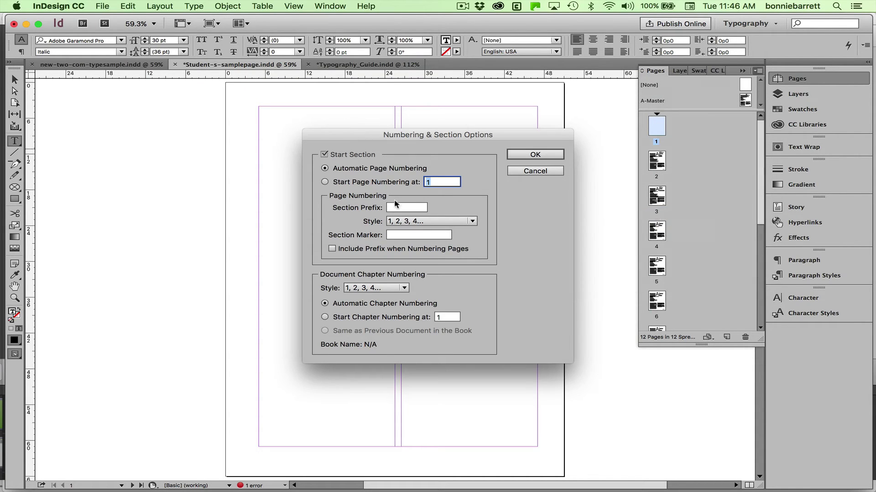
{"action": "left_click", "coordinate": [410, 222]}
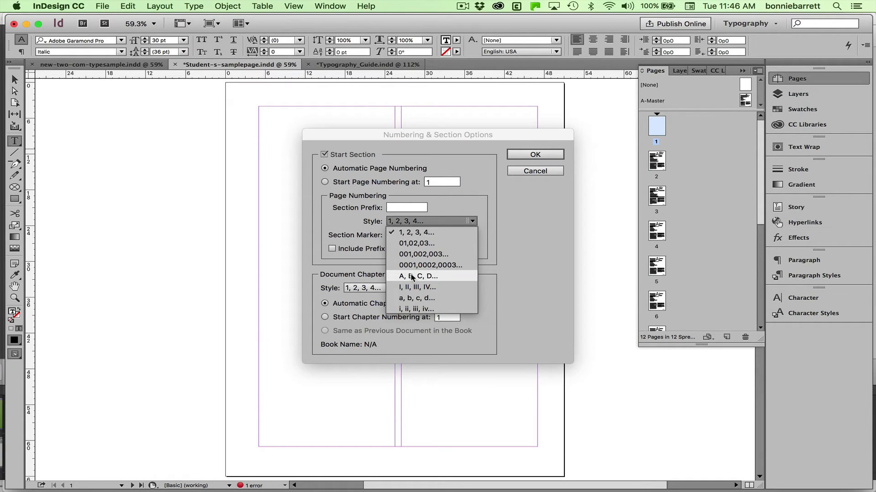
{"action": "left_click", "coordinate": [412, 276]}
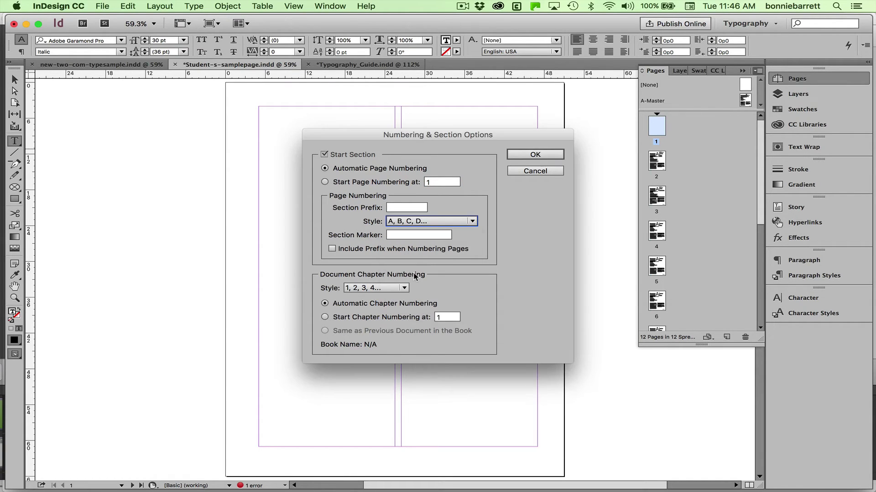
{"action": "left_click", "coordinate": [533, 155]}
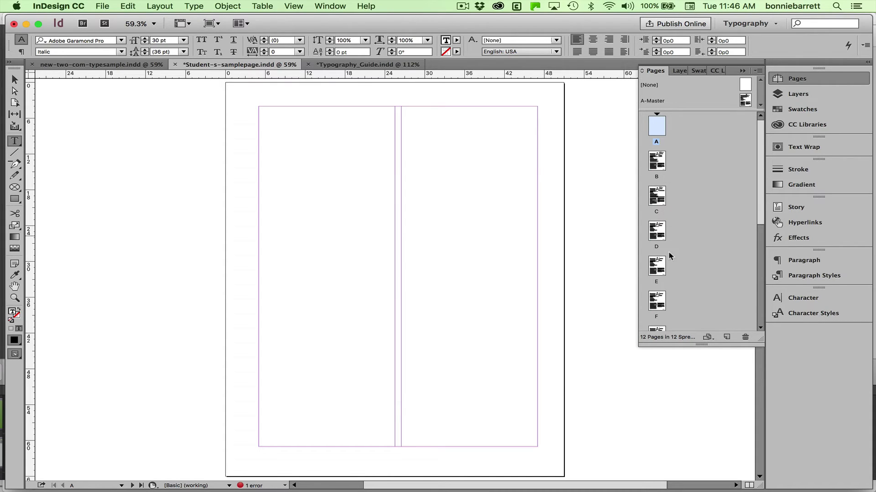
Start a new section at page B with 1, 2, 3, 4… numbering starting at 1.
{"action": "left_click", "coordinate": [655, 161]}
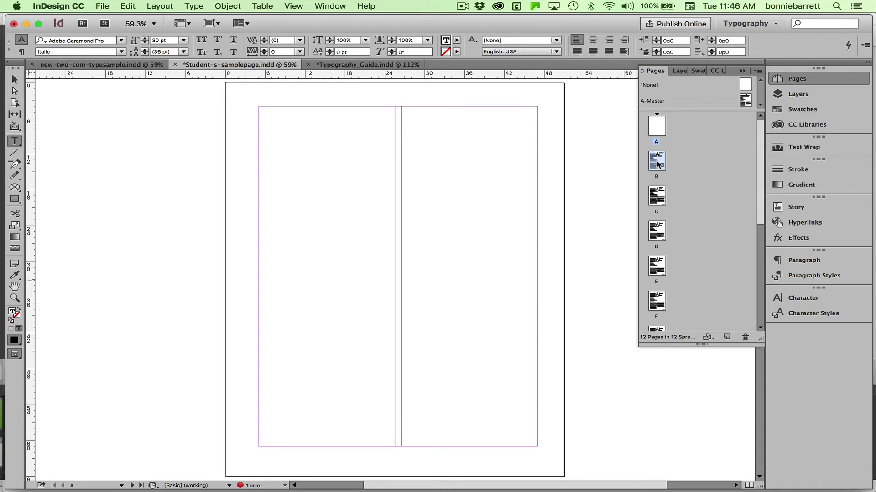
{"action": "left_click", "coordinate": [758, 71]}
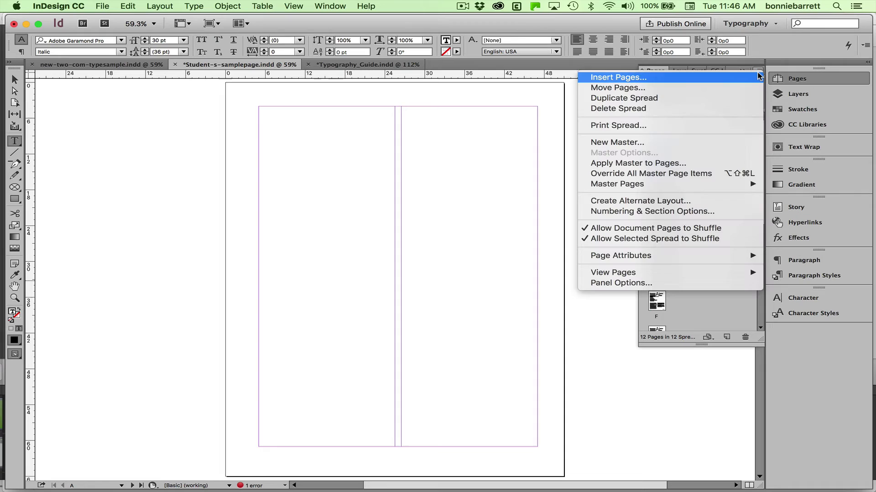
{"action": "left_click", "coordinate": [684, 211]}
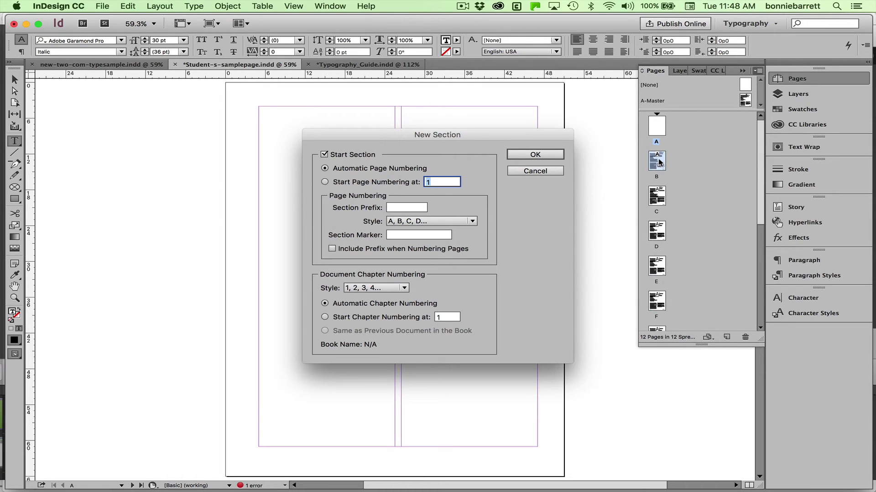
{"action": "left_click", "coordinate": [453, 222]}
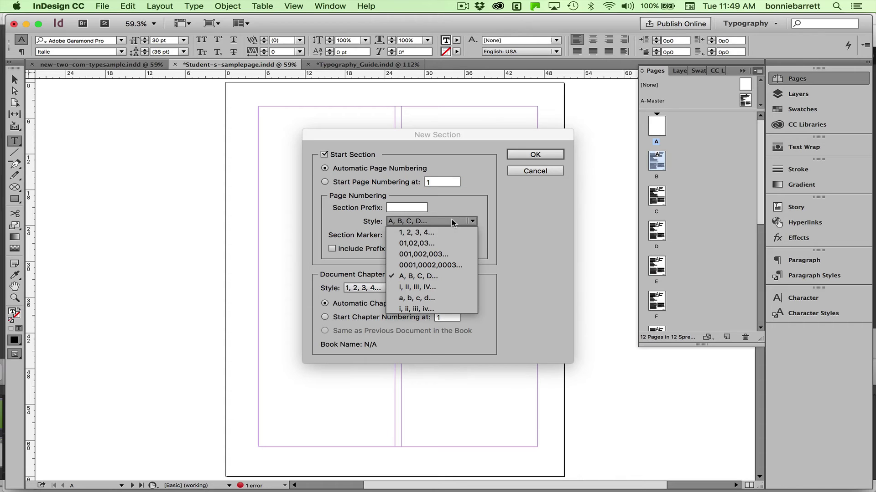
{"action": "left_click", "coordinate": [448, 233]}
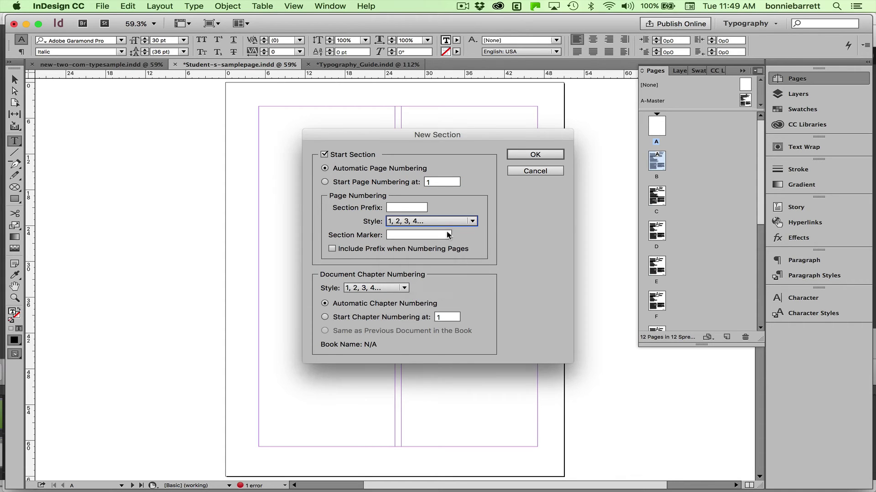
{"action": "left_click", "coordinate": [324, 183]}
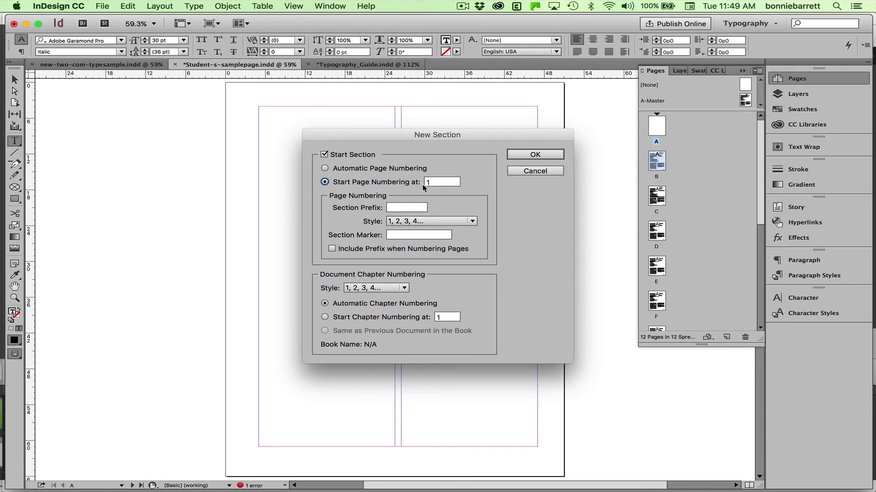
{"action": "left_click", "coordinate": [532, 156]}
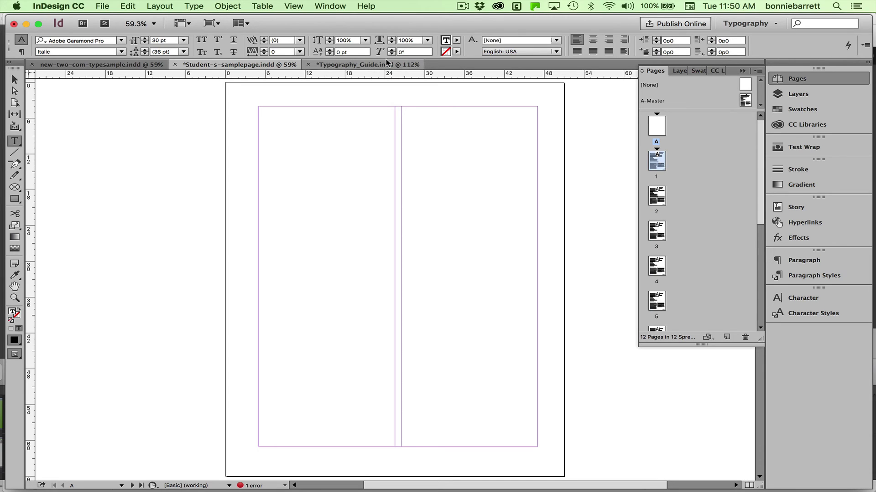
Open the Table of Contents dialog from the Layout menu and move it up-left.
{"action": "left_click", "coordinate": [158, 6]}
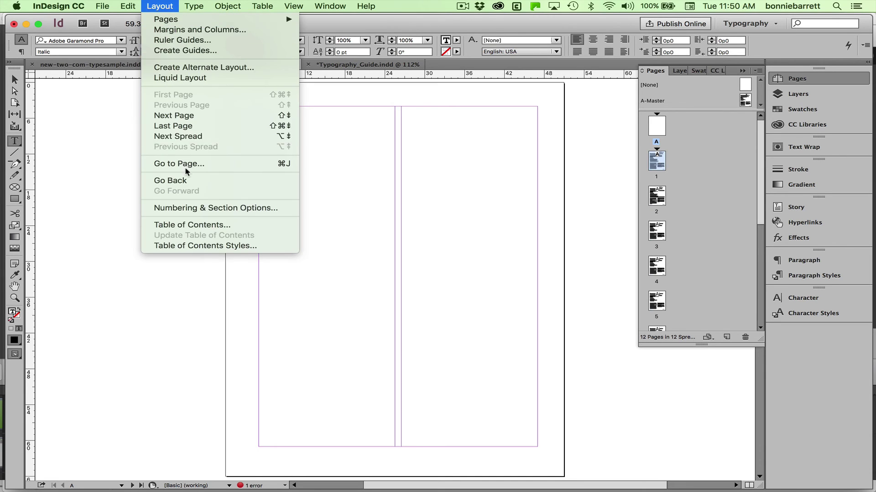
{"action": "left_click", "coordinate": [194, 226]}
{"action": "left_click_drag", "start_coordinate": [495, 97], "coordinate": [331, 76]}
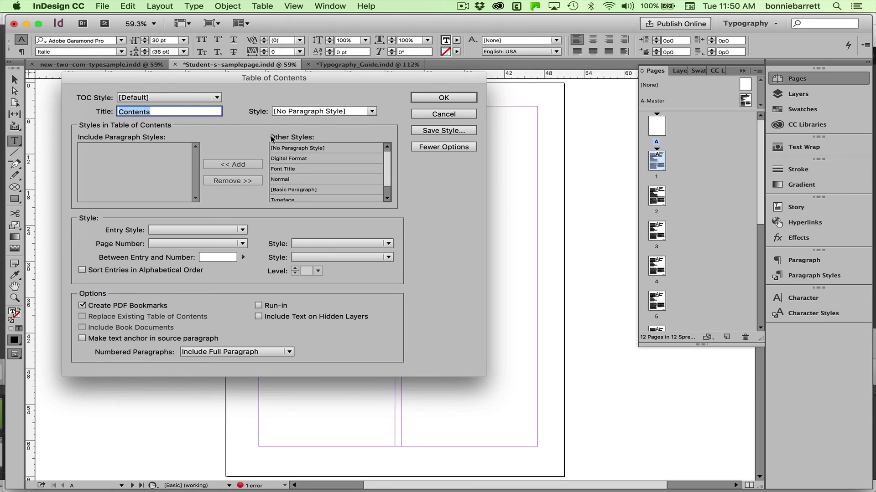